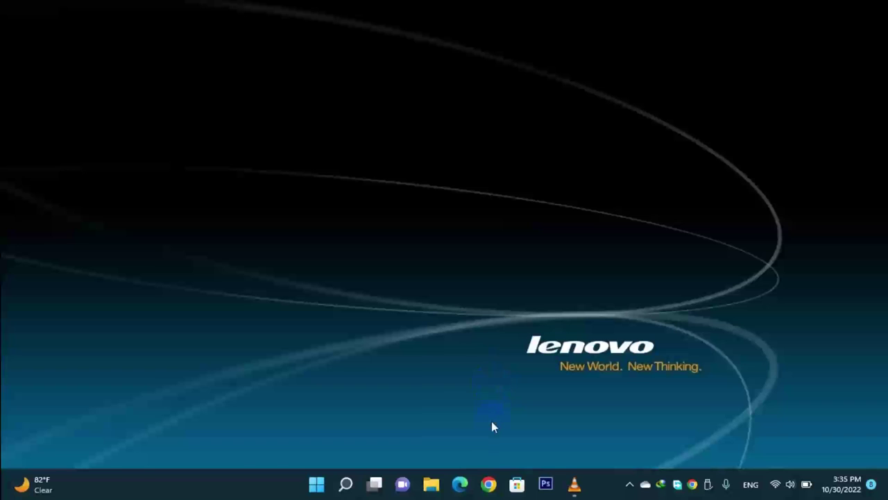
Open Chrome and enter the router address 192.168.100.1 in the address bar
{"action": "left_click", "coordinate": [490, 484]}
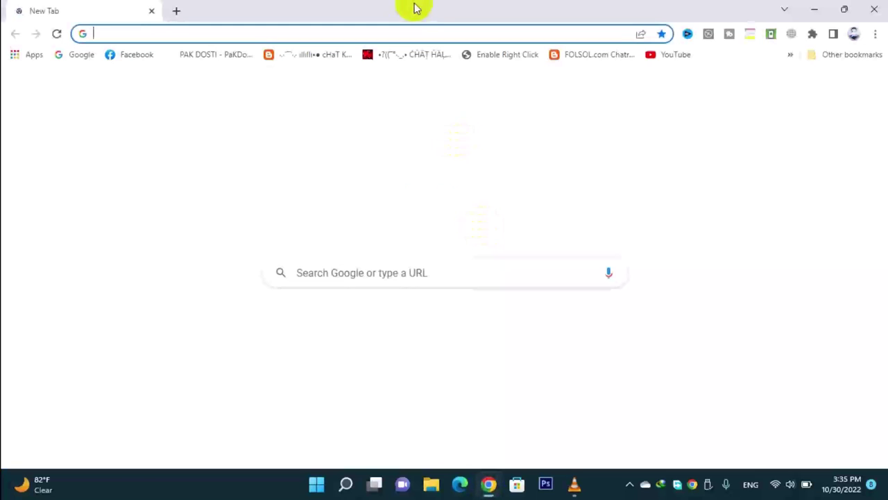
{"action": "left_click", "coordinate": [421, 30]}
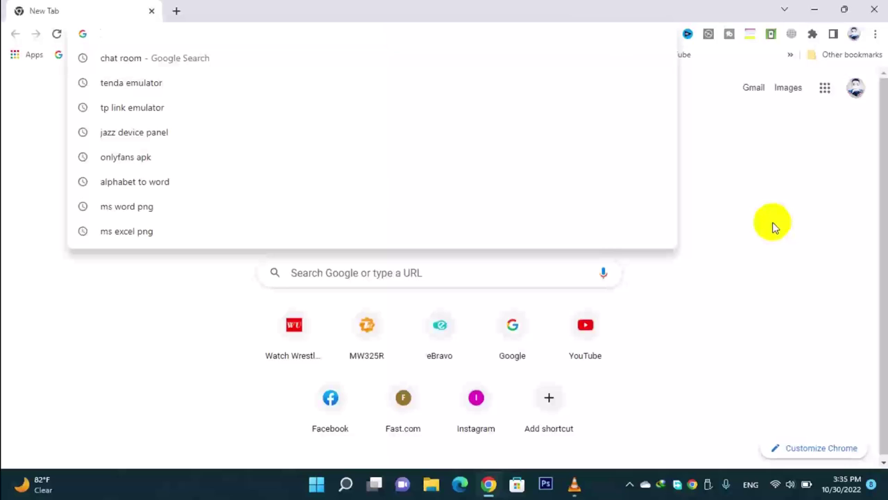
{"action": "left_click", "coordinate": [776, 483]}
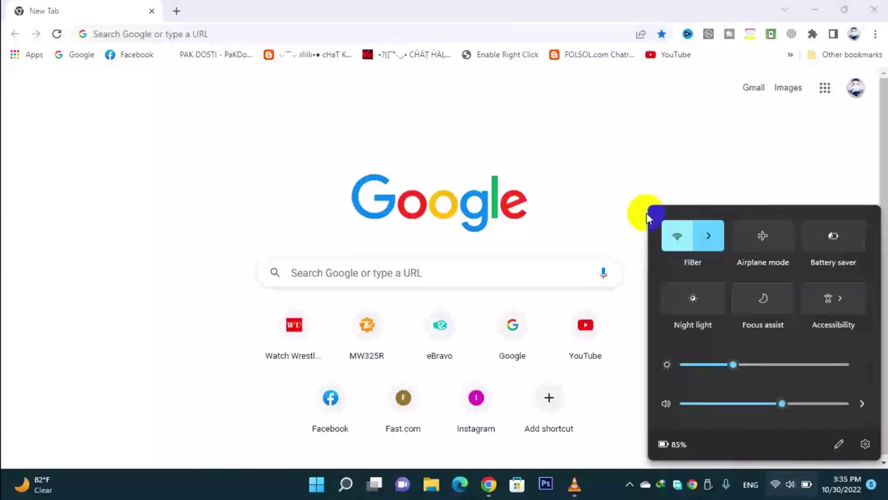
{"action": "left_click", "coordinate": [461, 28]}
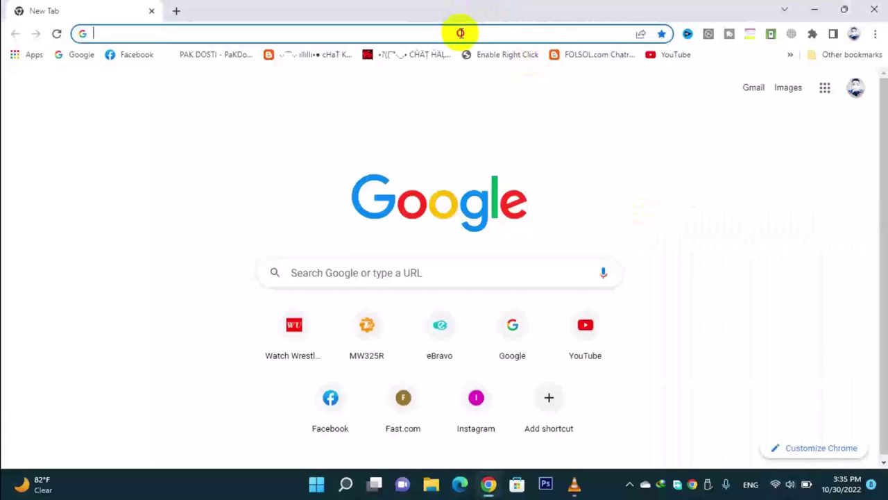
{"action": "left_click", "coordinate": [462, 32]}
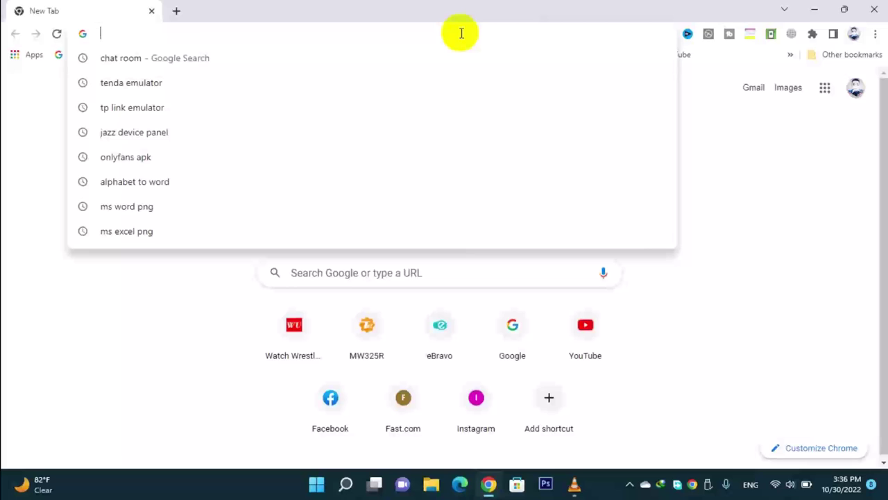
{"action": "type", "text": "19"}
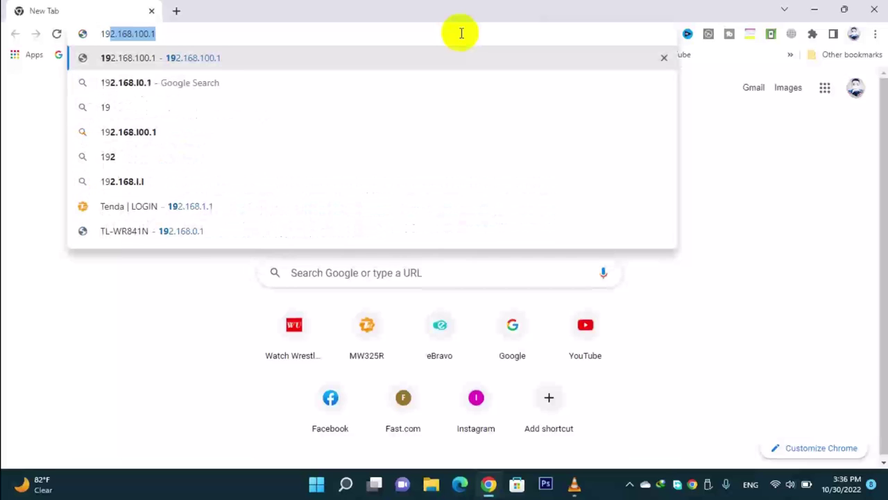
{"action": "key", "text": "Right"}
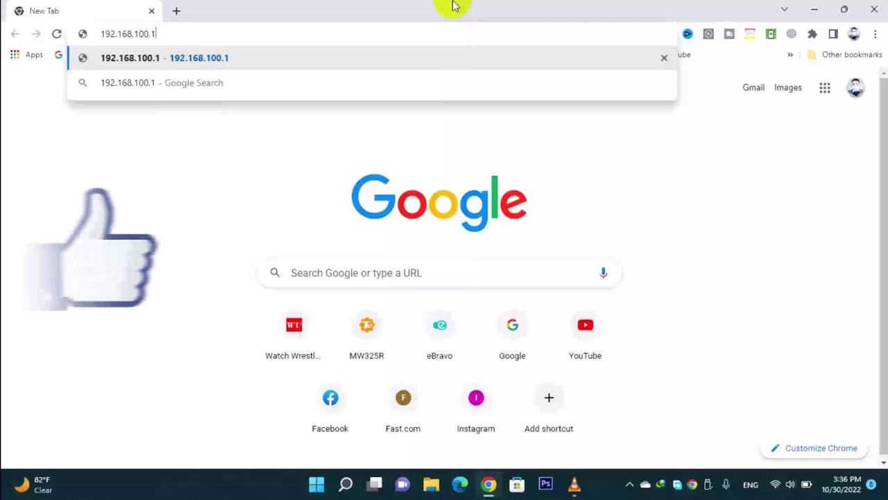
Load the router login page and enter the admin account name
{"action": "key", "text": "Return"}
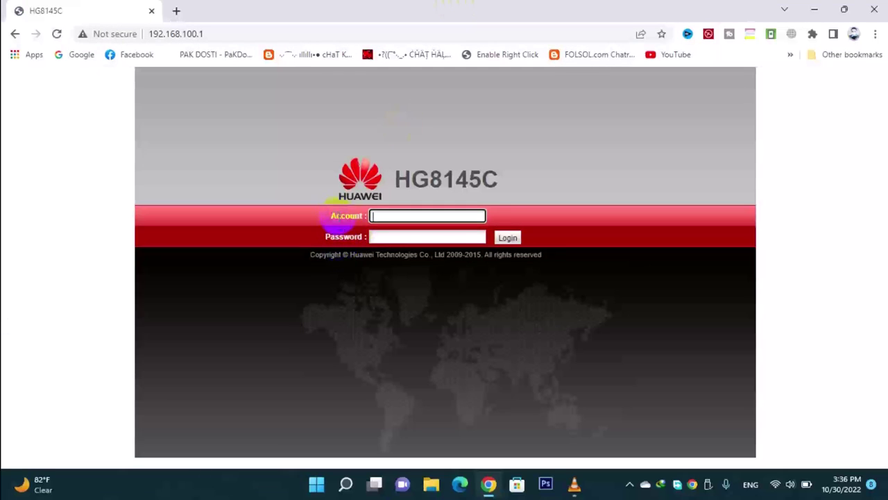
{"action": "left_click", "coordinate": [333, 215]}
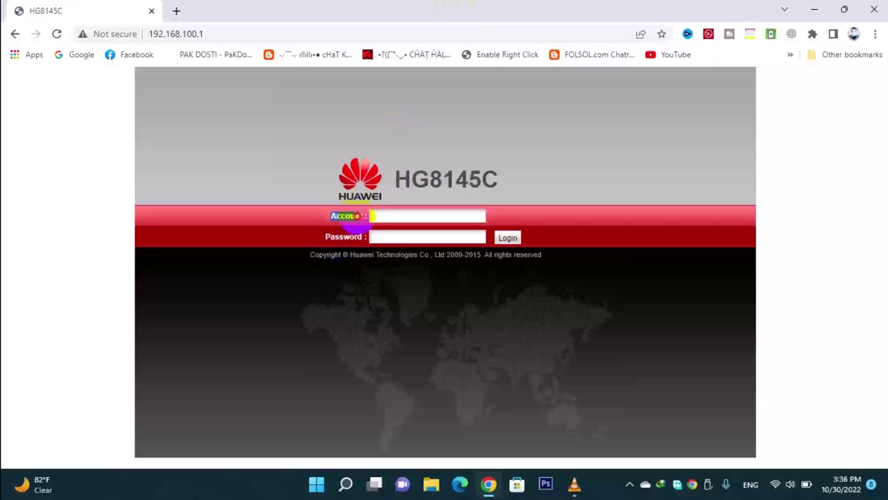
{"action": "left_click", "coordinate": [394, 215]}
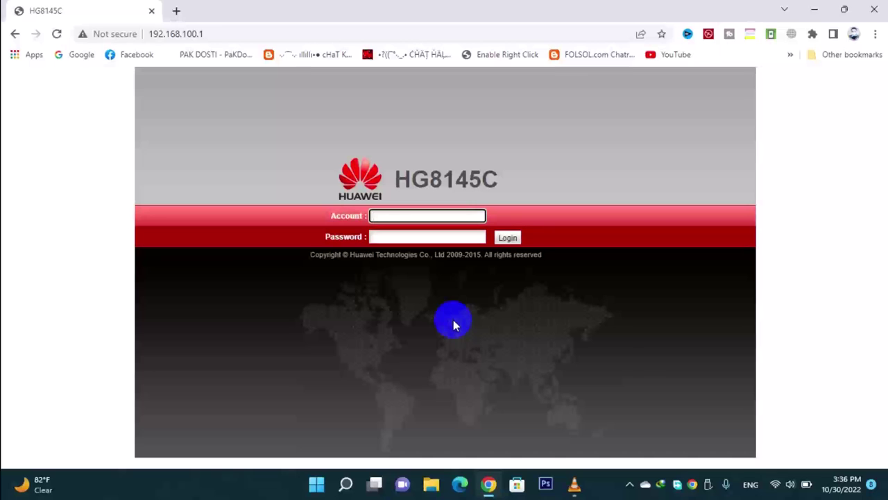
{"action": "type", "text": "te"}
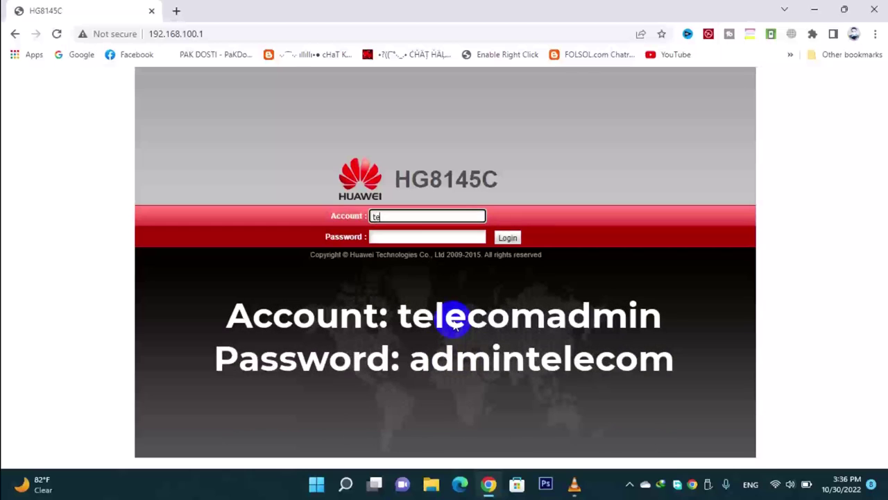
{"action": "type", "text": "lecomadmin"}
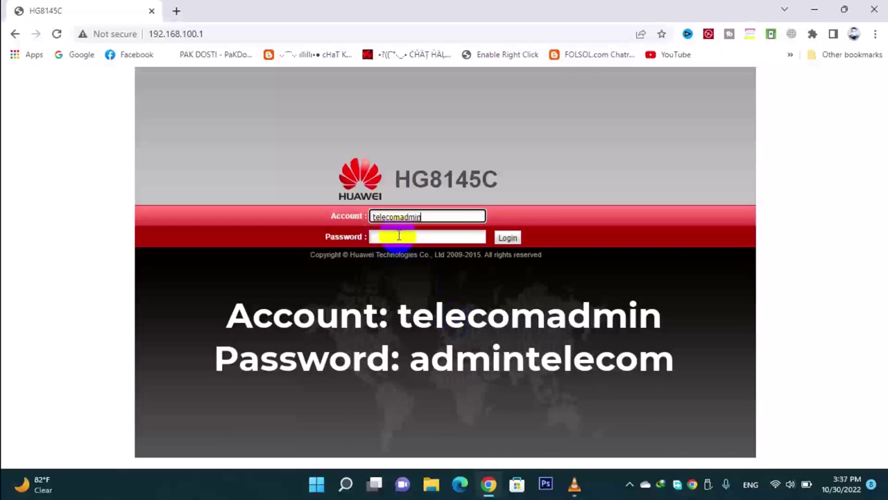
{"action": "key", "text": "Tab"}
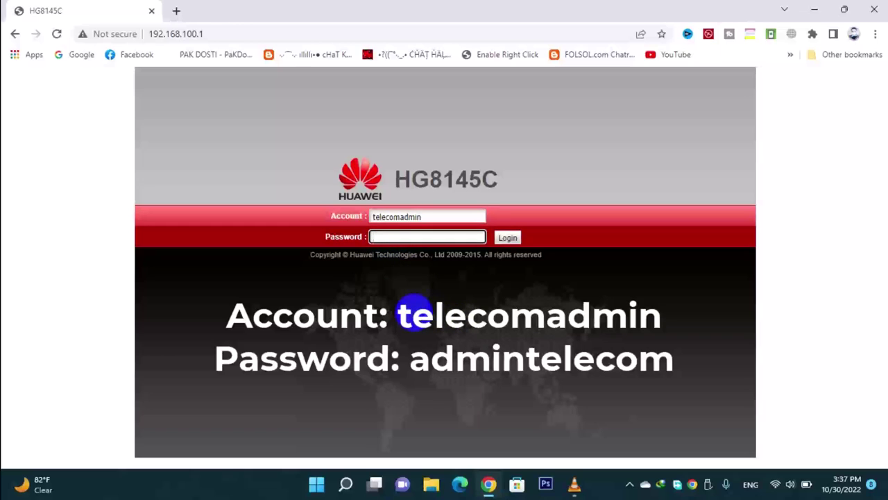
Enter the admin account password and log in to the router
{"action": "left_click", "coordinate": [442, 232]}
{"action": "double_click", "coordinate": [440, 220]}
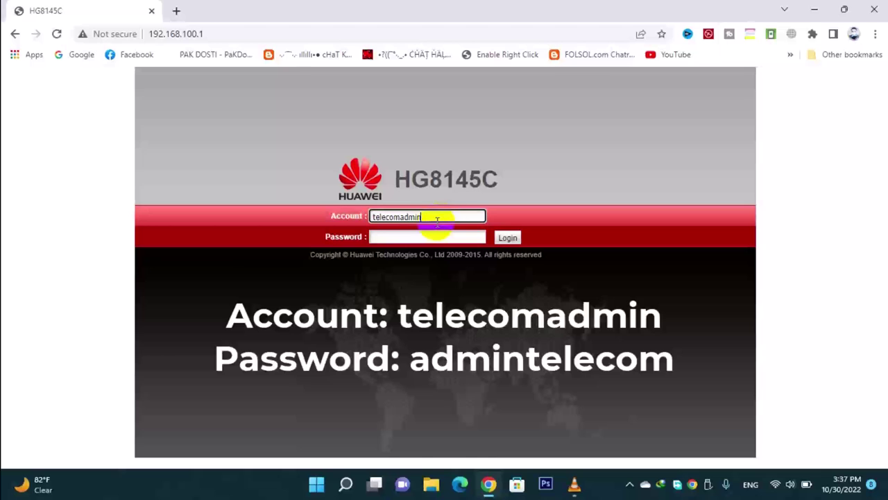
{"action": "left_click", "coordinate": [429, 238]}
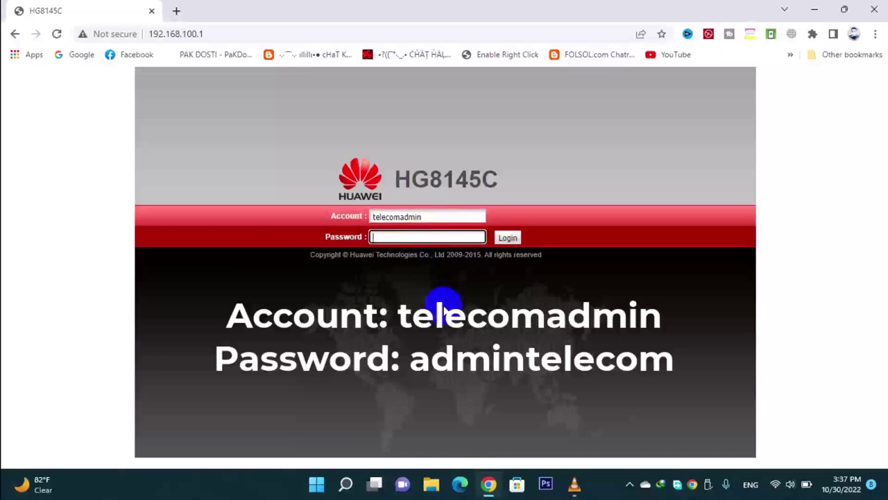
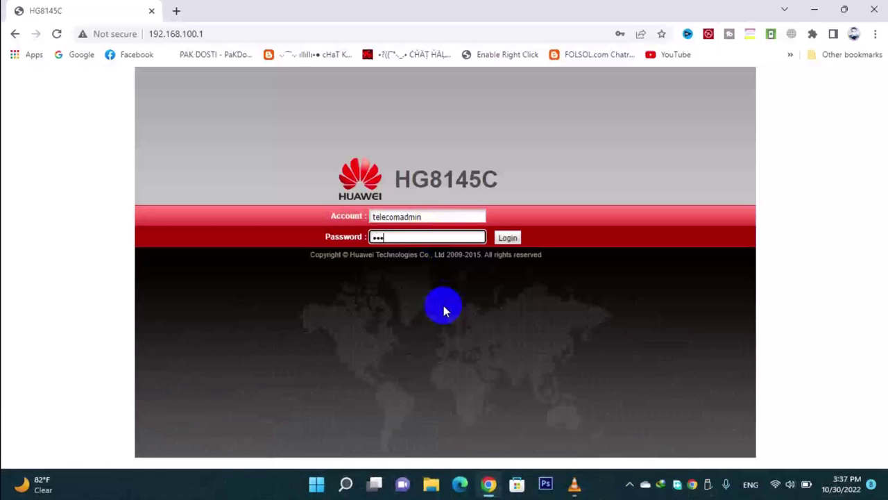
{"action": "left_click", "coordinate": [505, 238]}
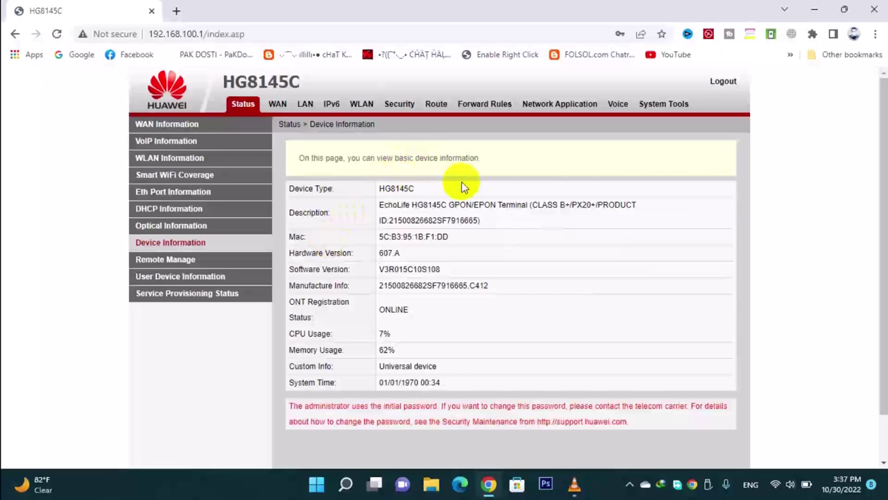
Open the WLAN tab to show the FiBer network's basic configuration
{"action": "left_click", "coordinate": [362, 107]}
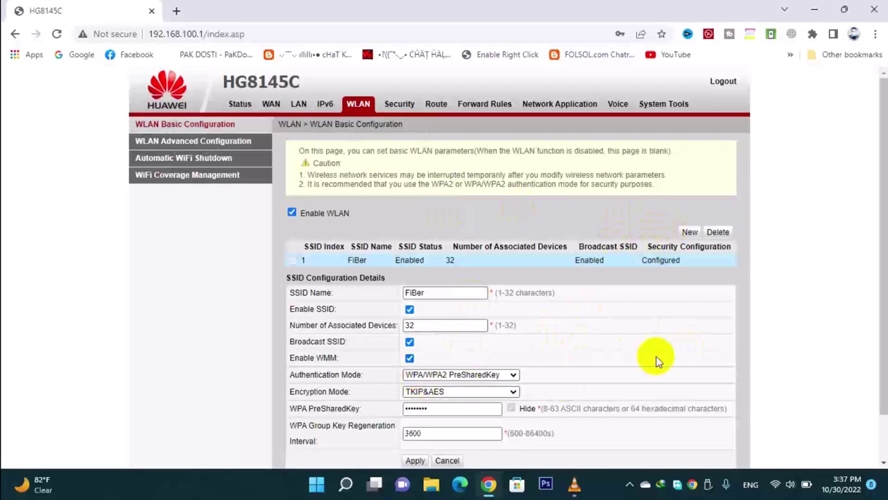
Keep FiBer on WPA/WPA2 PreSharedKey authentication and select the pre-shared key field
{"action": "left_click_drag", "start_coordinate": [885, 252], "coordinate": [830, 293]}
{"action": "left_click", "coordinate": [442, 244]}
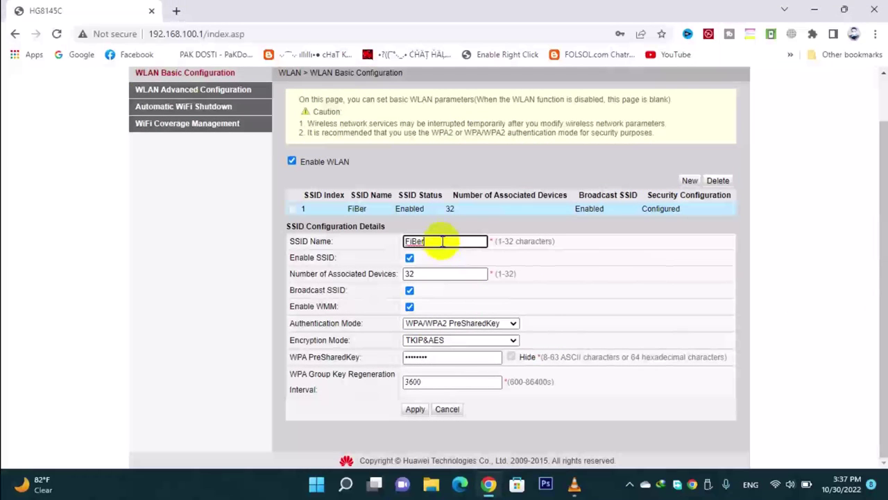
{"action": "left_click", "coordinate": [452, 328]}
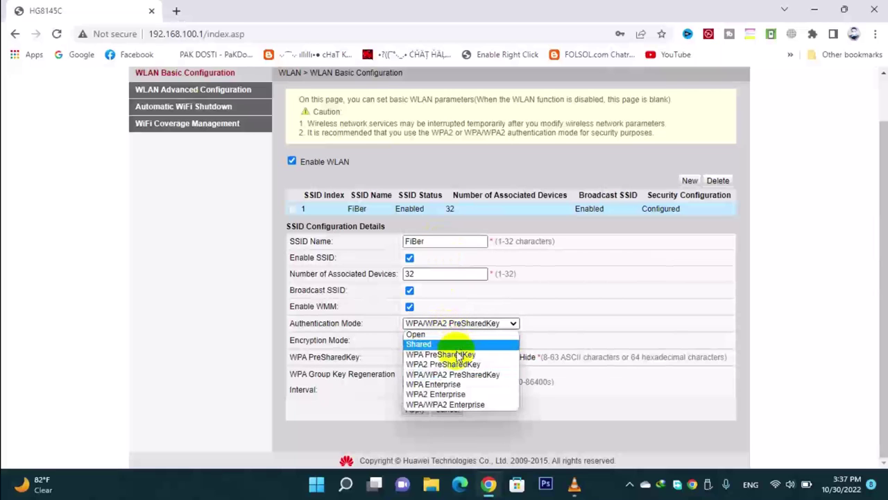
{"action": "left_click", "coordinate": [491, 378]}
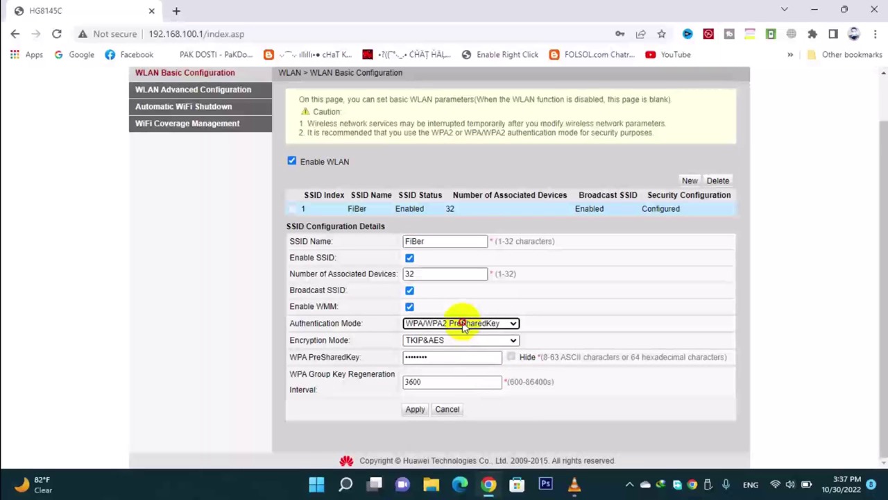
{"action": "left_click", "coordinate": [463, 327]}
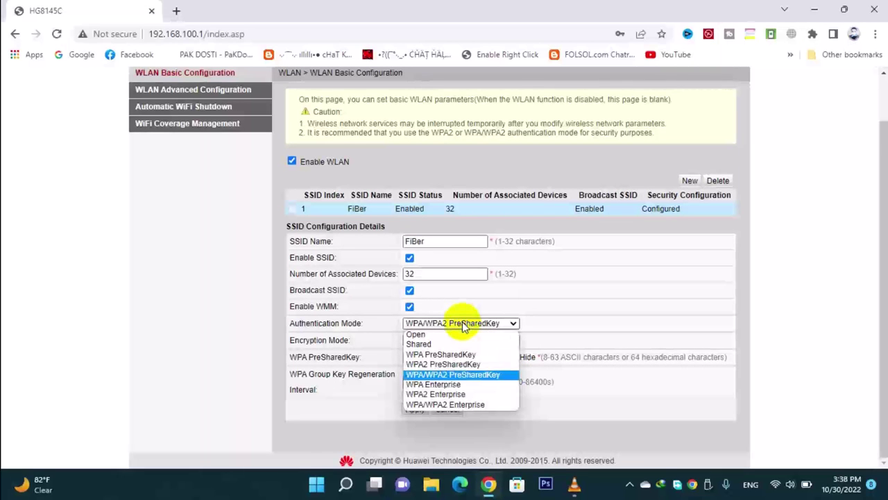
{"action": "left_click", "coordinate": [486, 380]}
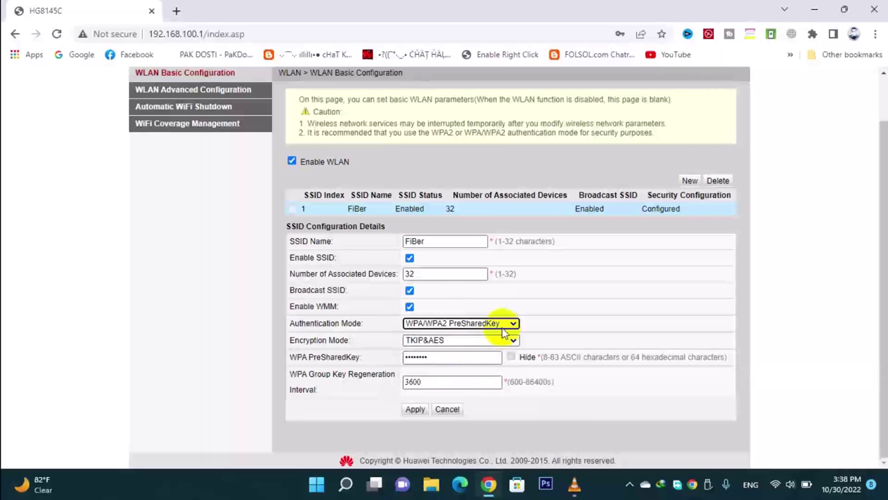
{"action": "left_click", "coordinate": [337, 357]}
{"action": "left_click", "coordinate": [440, 357]}
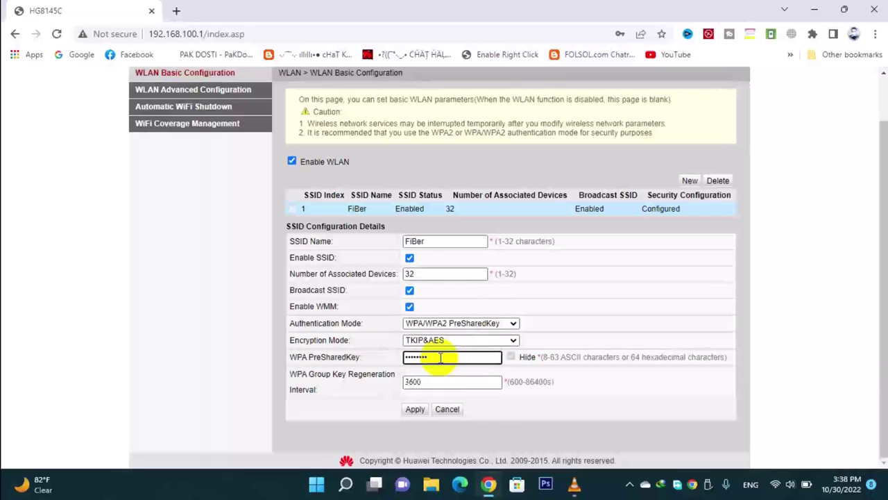
Replace FiBer's pre-shared key with a new password and tick Enable SSID
{"action": "left_click_drag", "start_coordinate": [440, 357], "coordinate": [386, 358]}
{"action": "type", "text": "••••••••••"}
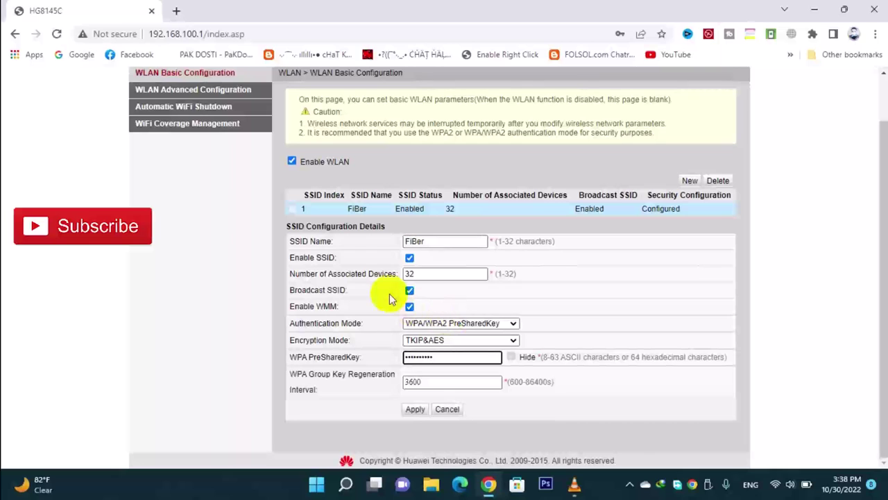
{"action": "left_click", "coordinate": [409, 257]}
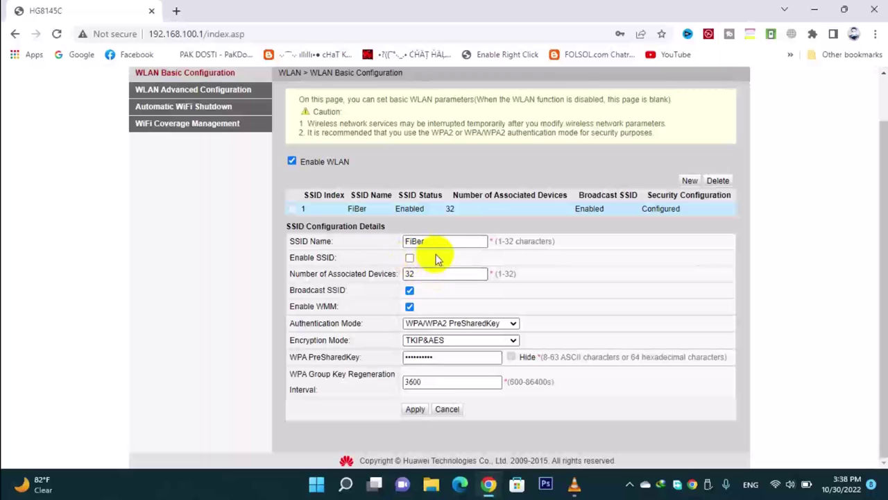
{"action": "left_click", "coordinate": [437, 242]}
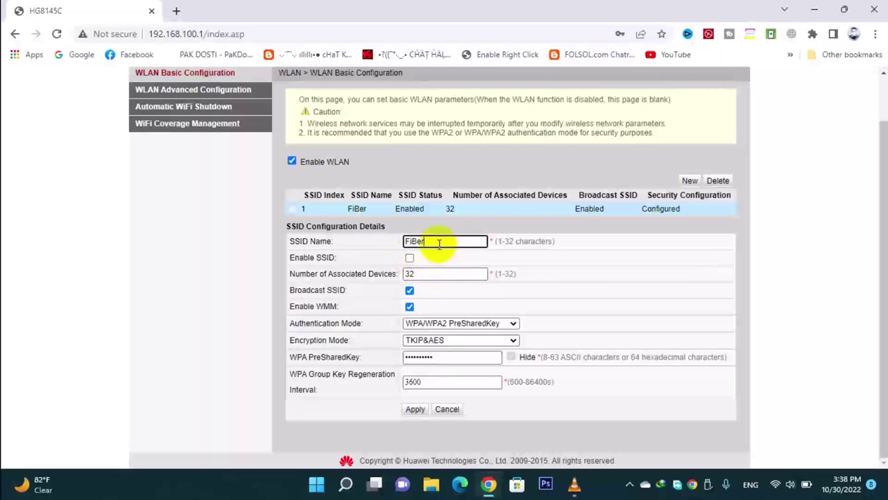
{"action": "left_click", "coordinate": [436, 356]}
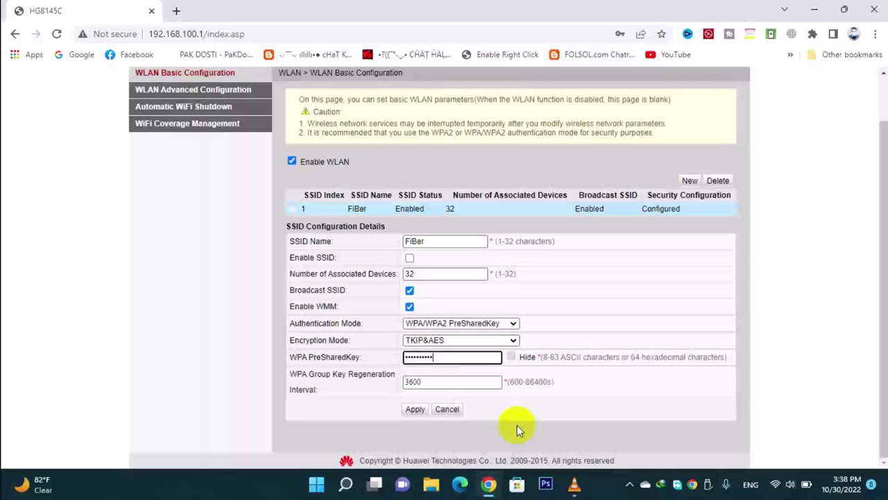
{"action": "left_click", "coordinate": [458, 239]}
{"action": "left_click", "coordinate": [455, 356]}
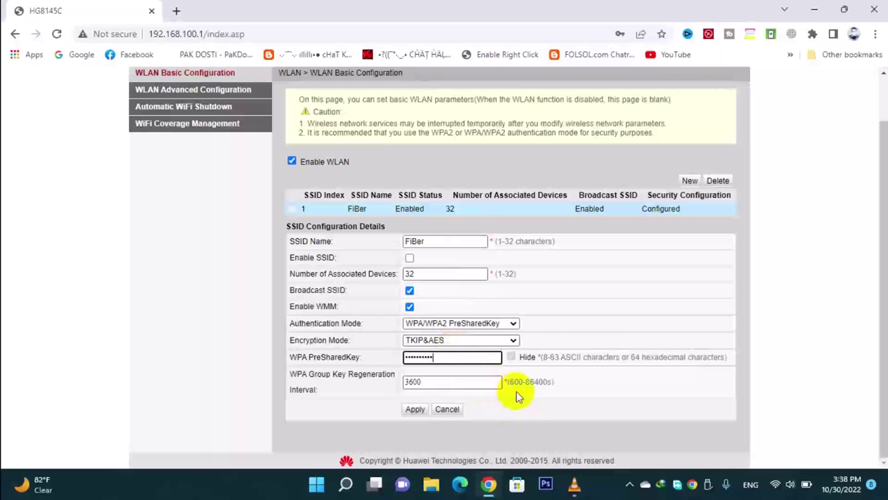
{"action": "left_click", "coordinate": [410, 258]}
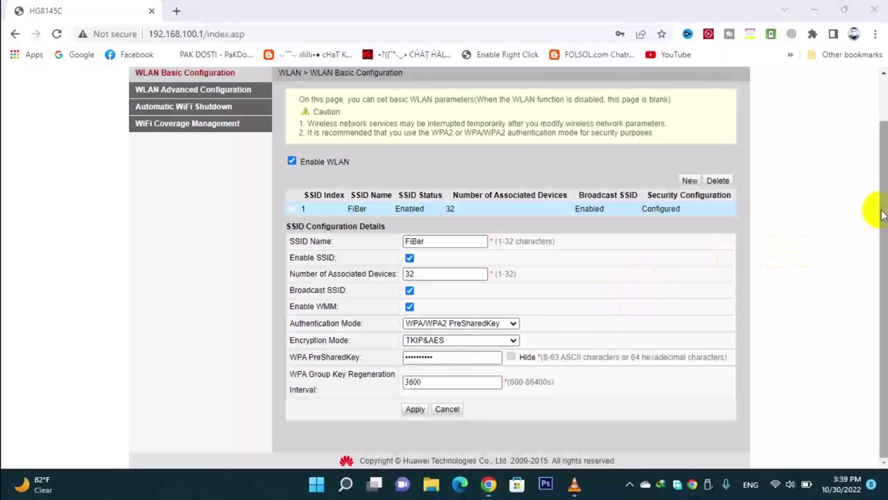
Go to the Security section's Firewall Level Configuration page
{"action": "scroll", "coordinate": [867, 187], "scroll_direction": "up", "scroll_amount": 1}
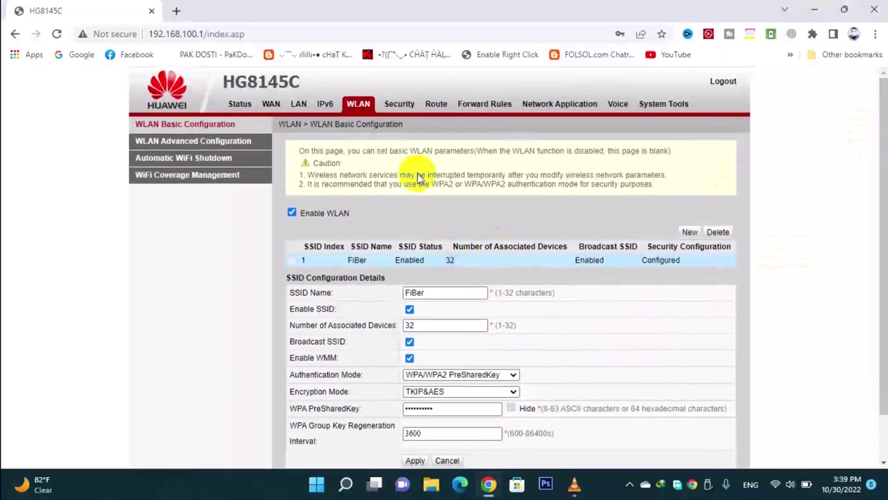
{"action": "left_click", "coordinate": [404, 110]}
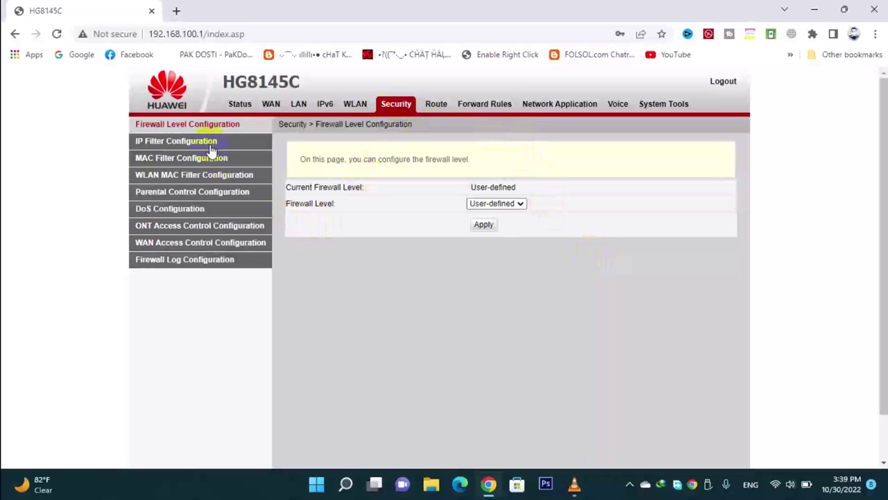
Open WLAN MAC Filter Configuration and keep the filter enabled in Blacklist mode
{"action": "left_click", "coordinate": [186, 175]}
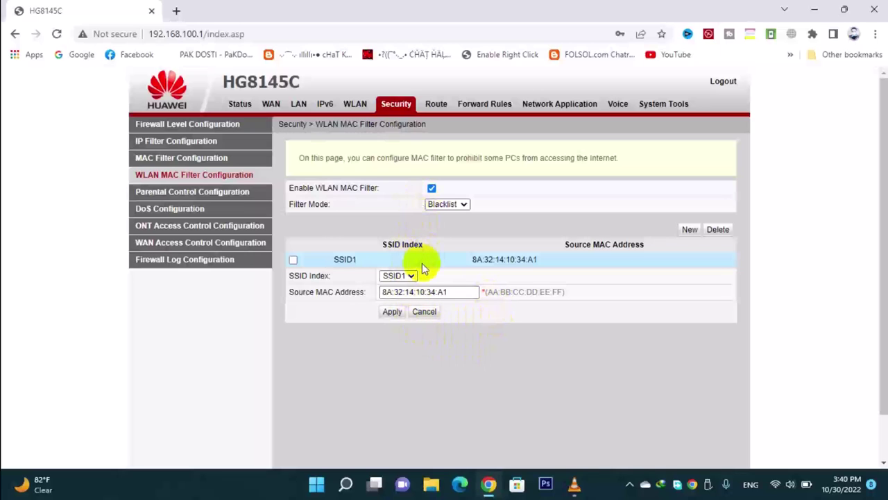
{"action": "left_click", "coordinate": [293, 259]}
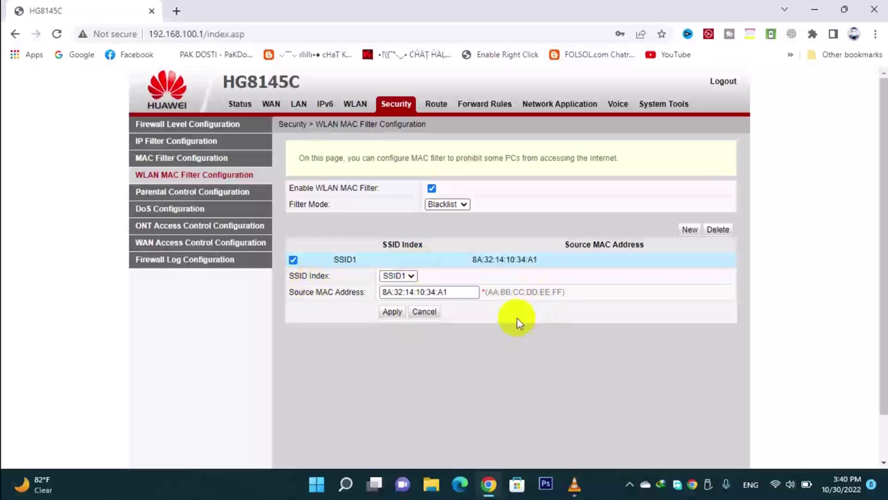
{"action": "left_click", "coordinate": [293, 259]}
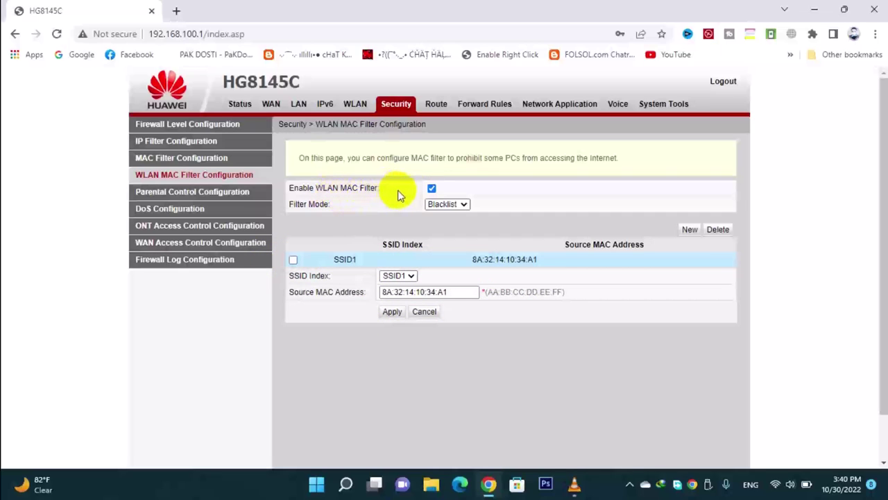
{"action": "left_click", "coordinate": [431, 191]}
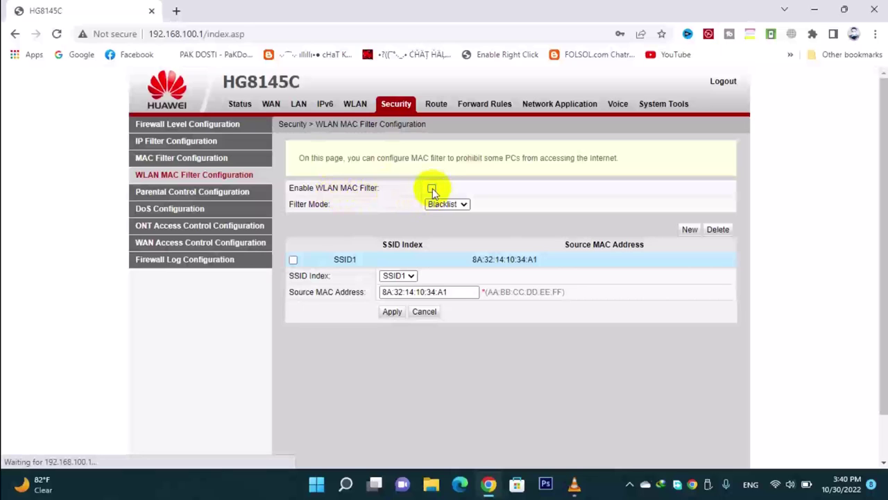
{"action": "left_click", "coordinate": [431, 190]}
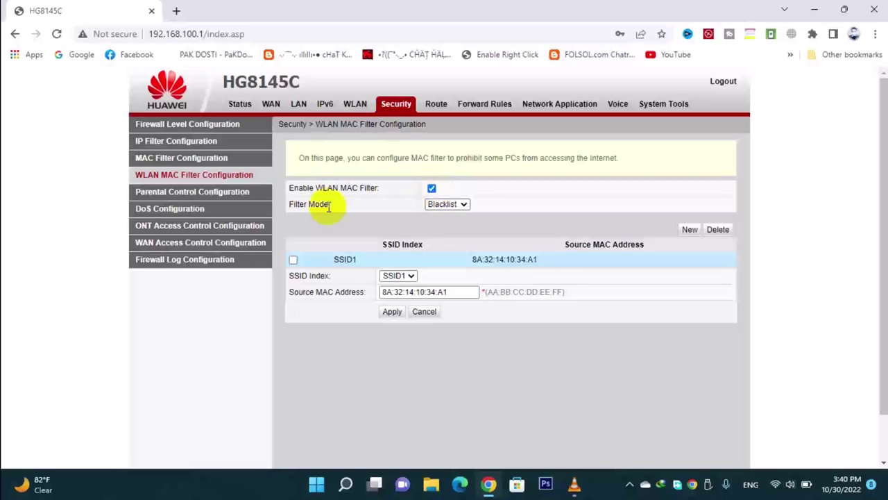
Keep the filter mode on Blacklist, declining Whitelist, and start a new filter entry
{"action": "left_click", "coordinate": [442, 205]}
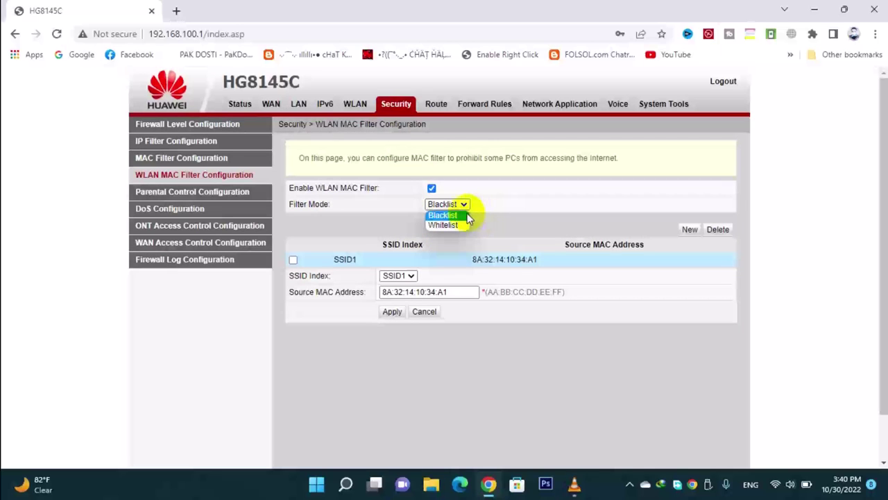
{"action": "left_click", "coordinate": [461, 216]}
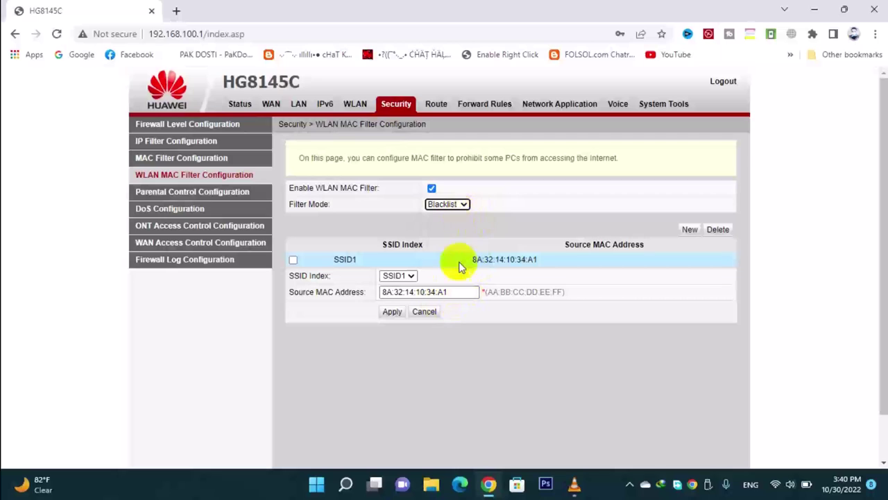
{"action": "left_click", "coordinate": [462, 204]}
{"action": "left_click", "coordinate": [444, 225]}
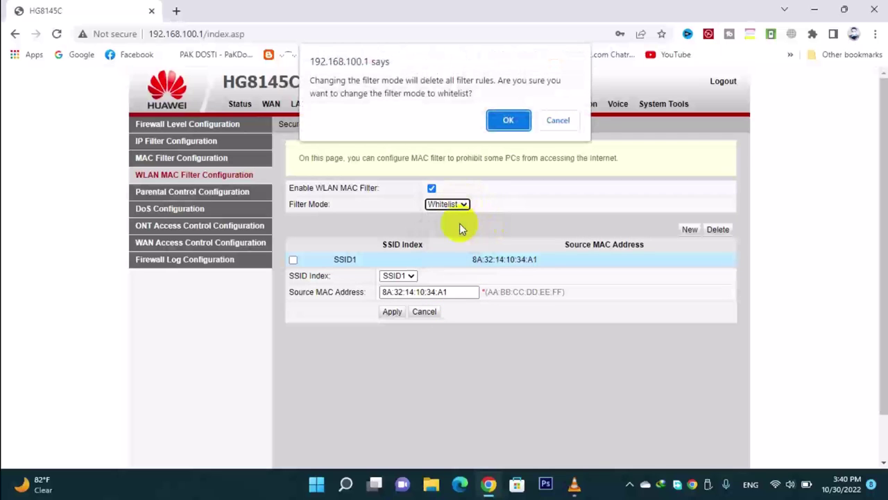
{"action": "left_click", "coordinate": [560, 122]}
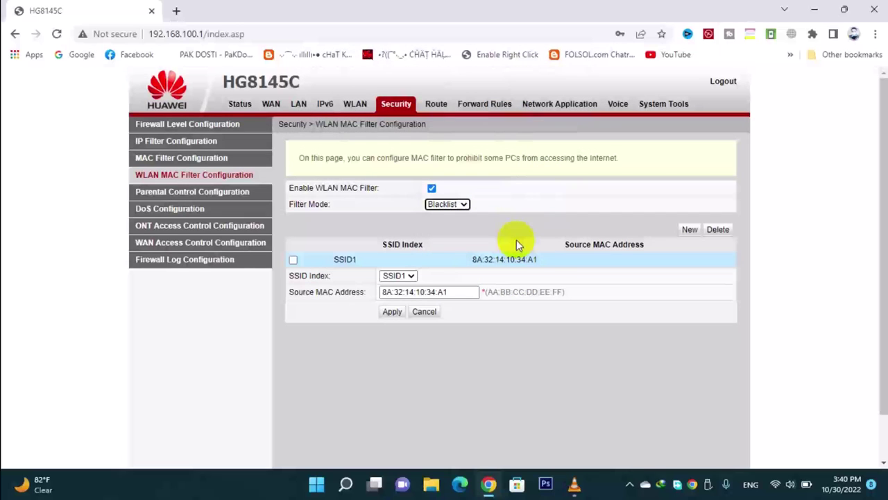
{"action": "left_click", "coordinate": [459, 204]}
{"action": "left_click", "coordinate": [458, 214]}
{"action": "left_click", "coordinate": [689, 230]}
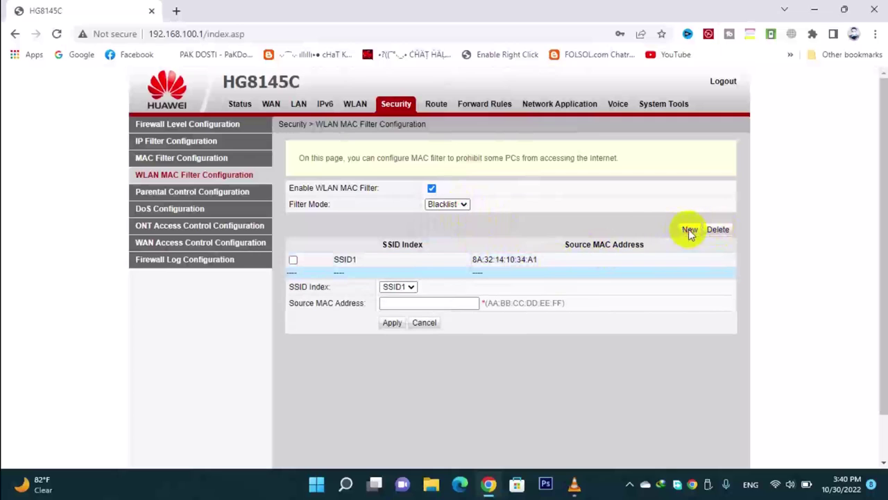
Set the draft entry to SSID1, type a trial source MAC address, then cancel it
{"action": "left_click", "coordinate": [406, 288]}
{"action": "left_click", "coordinate": [397, 297]}
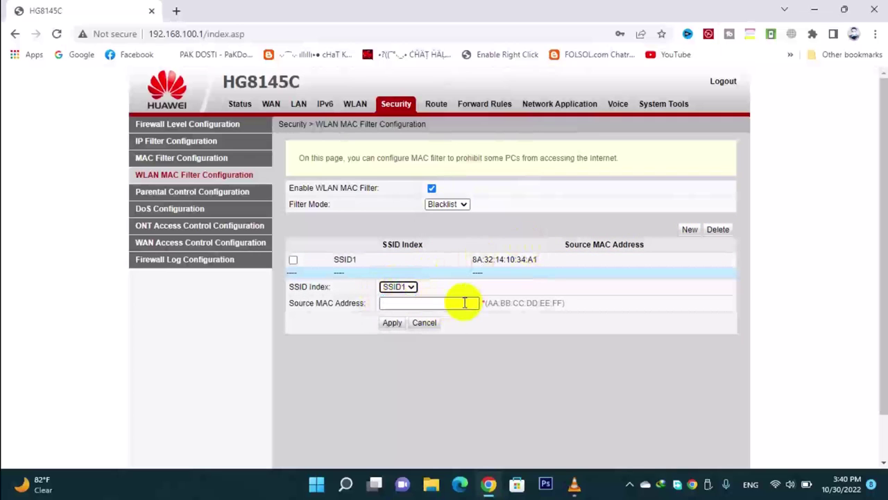
{"action": "left_click", "coordinate": [464, 303]}
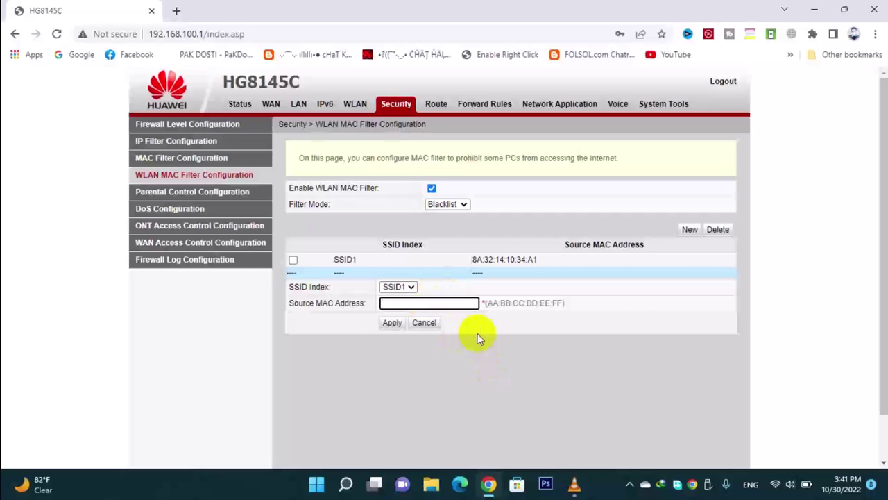
{"action": "type", "text": "aa"}
{"action": "key", "text": "BackSpace"}
{"action": "key", "text": "BackSpace"}
{"action": "type", "text": "aa"}
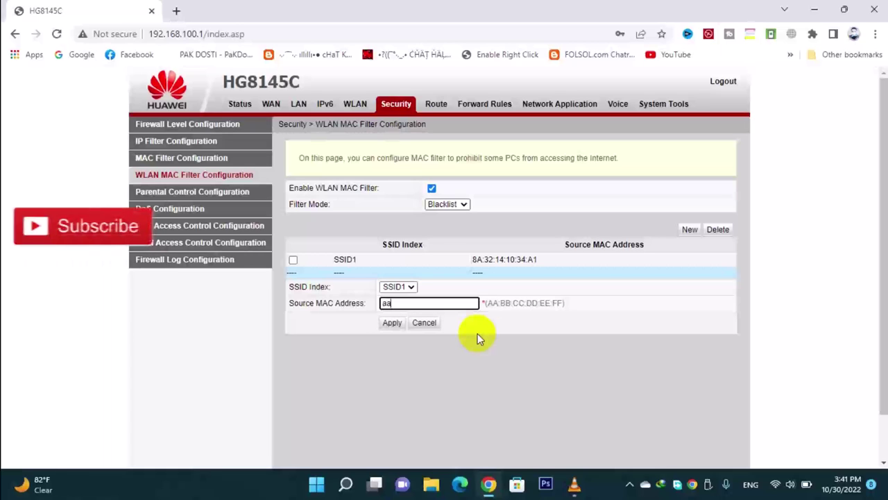
{"action": "type", "text": ":"}
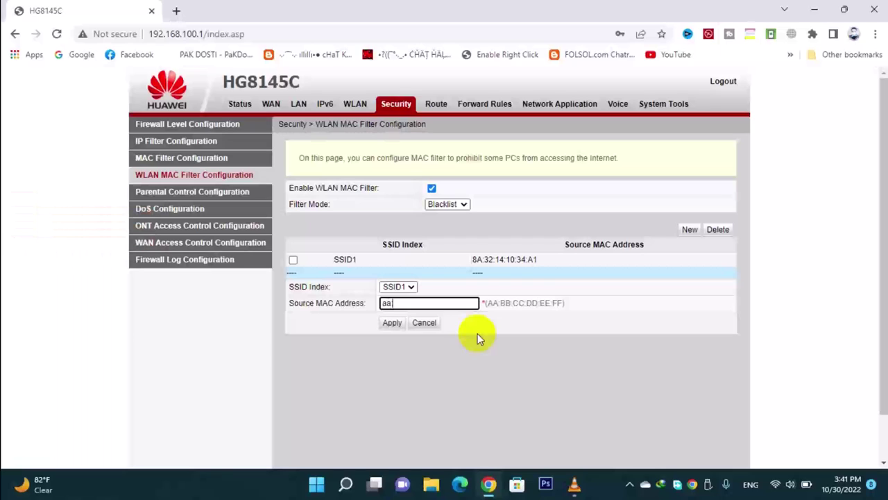
{"action": "left_click_drag", "start_coordinate": [493, 302], "coordinate": [550, 305]}
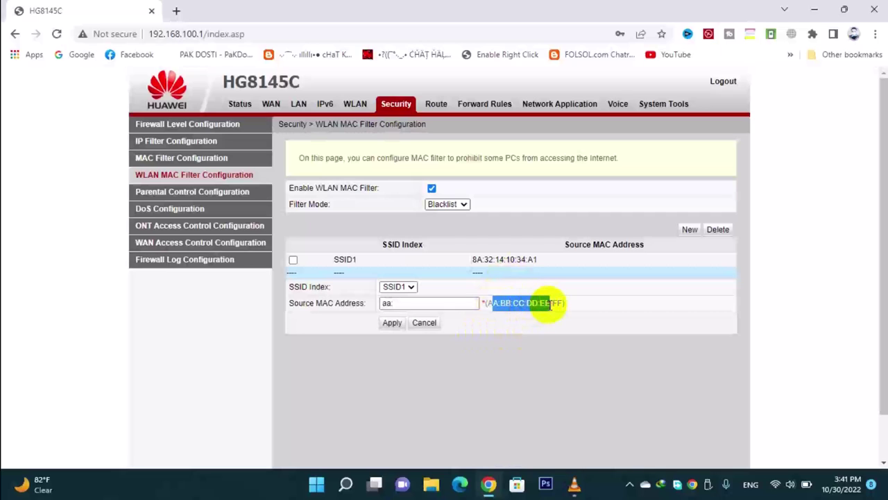
{"action": "left_click", "coordinate": [395, 303]}
{"action": "type", "text": "2"}
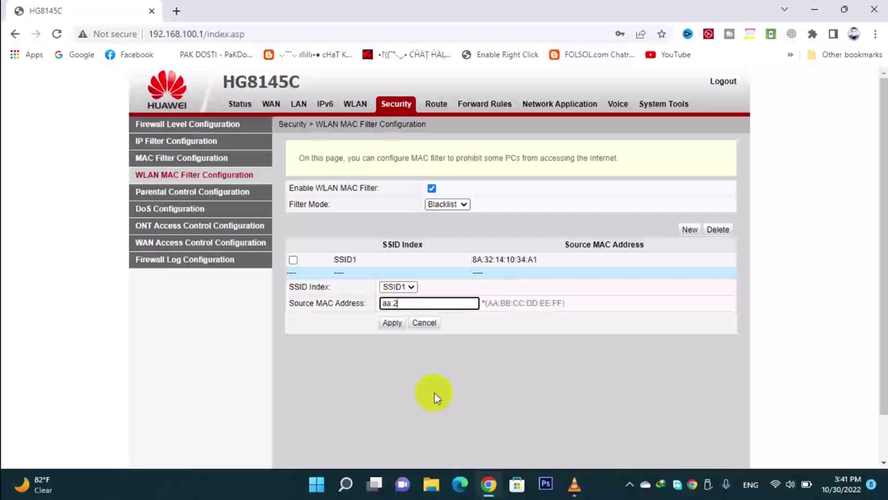
{"action": "type", "text": "y:ty:18:299"}
{"action": "key", "text": "BackSpace"}
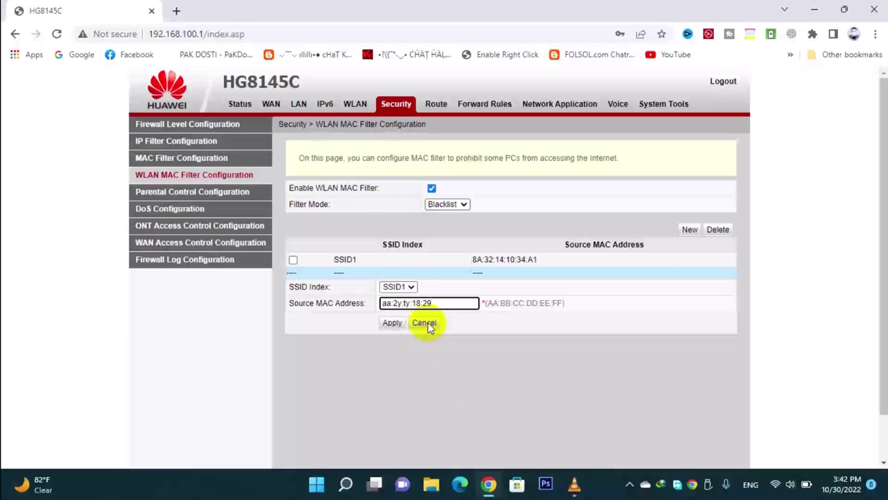
{"action": "left_click", "coordinate": [426, 324]}
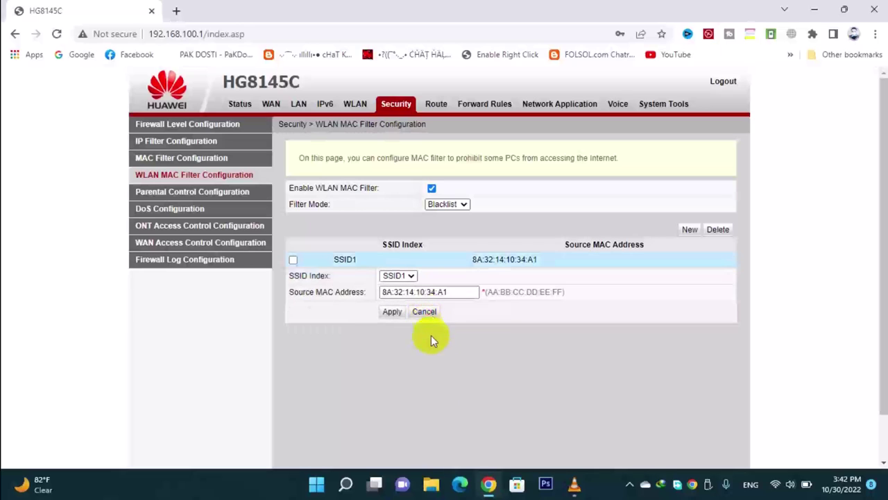
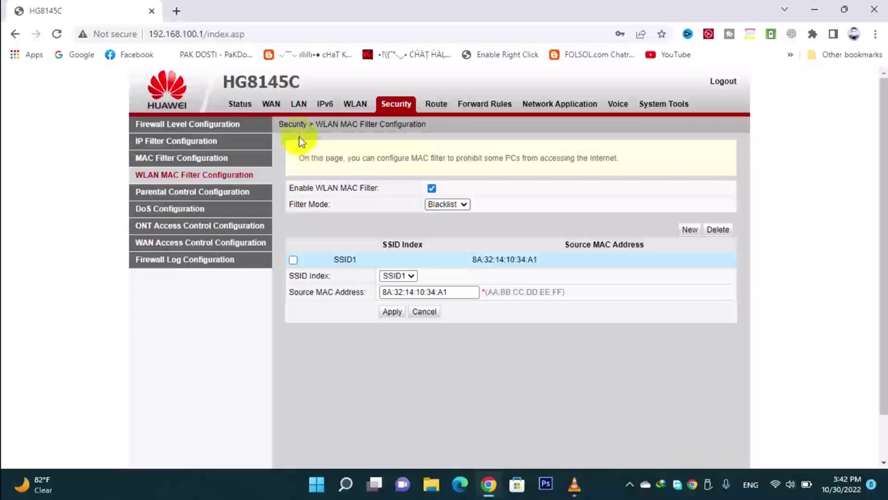
In LAN Port Work Mode, clear the Layer 3 setting on LAN1, LAN2, LAN3 and LAN4
{"action": "left_click", "coordinate": [298, 108]}
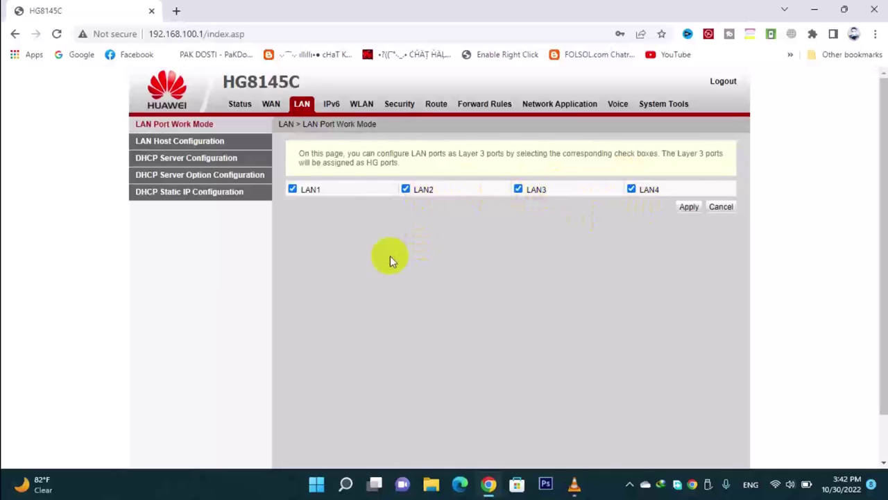
{"action": "left_click", "coordinate": [292, 189]}
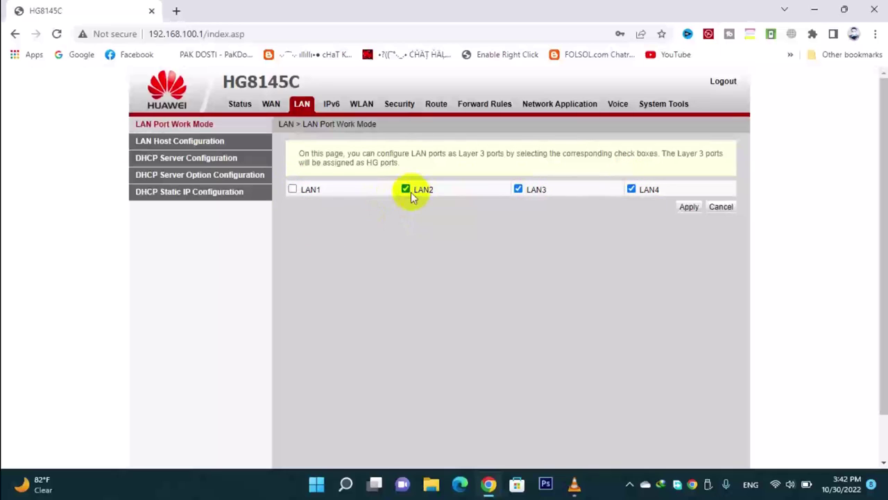
{"action": "left_click", "coordinate": [406, 191]}
{"action": "left_click", "coordinate": [518, 190]}
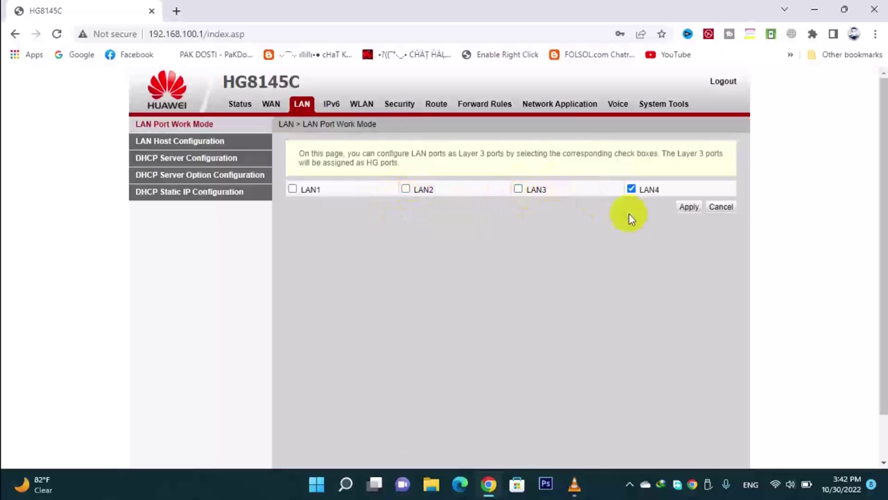
{"action": "left_click", "coordinate": [631, 191]}
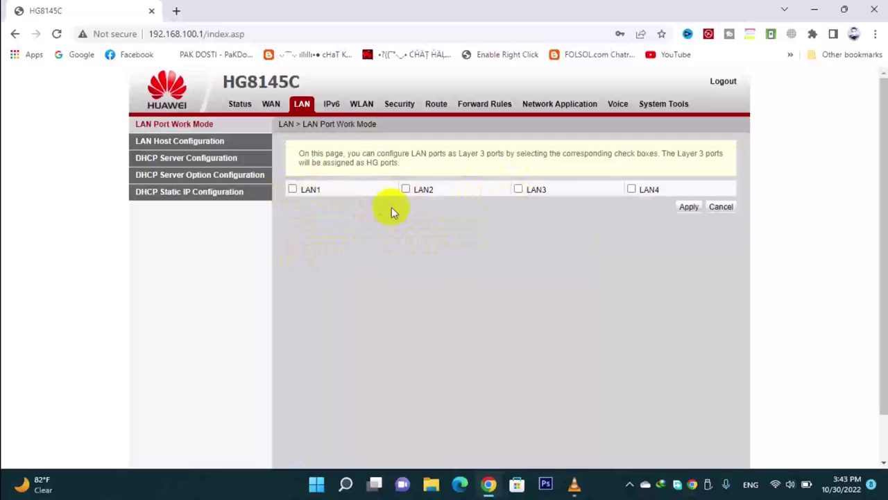
Re-check LAN1, LAN2, LAN3 and LAN4 as Layer 3 ports
{"action": "left_click", "coordinate": [293, 190]}
{"action": "left_click", "coordinate": [406, 191]}
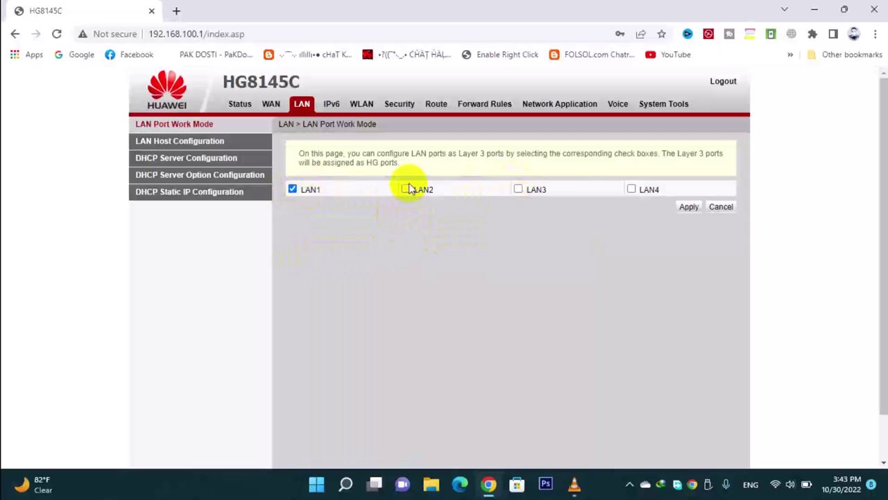
{"action": "left_click", "coordinate": [520, 191]}
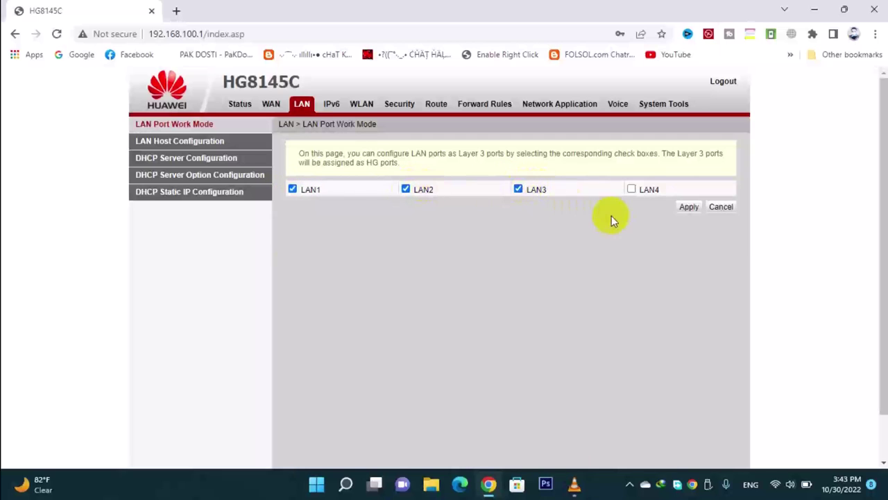
{"action": "left_click", "coordinate": [632, 191]}
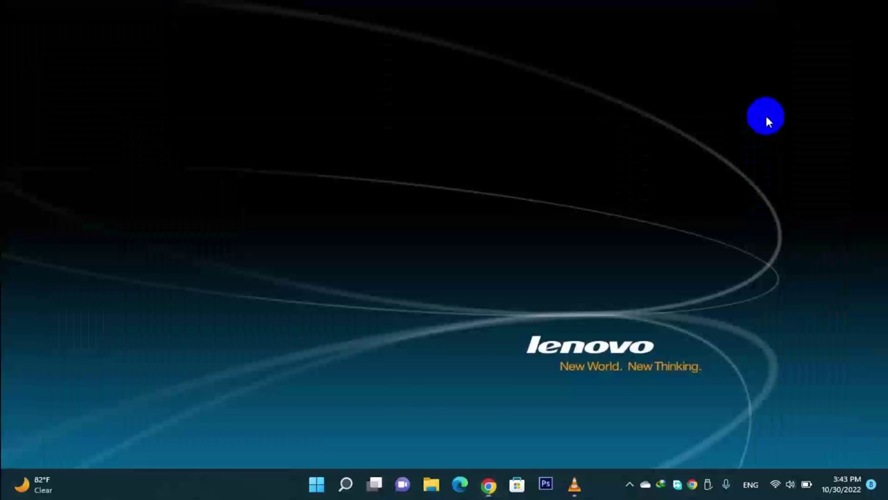
Minimize the browser window to reveal the desktop
{"action": "left_click", "coordinate": [815, 9]}
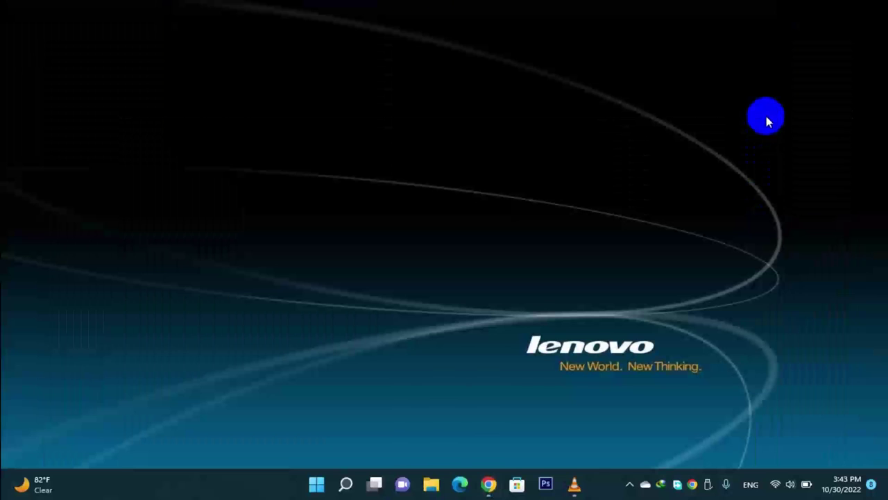